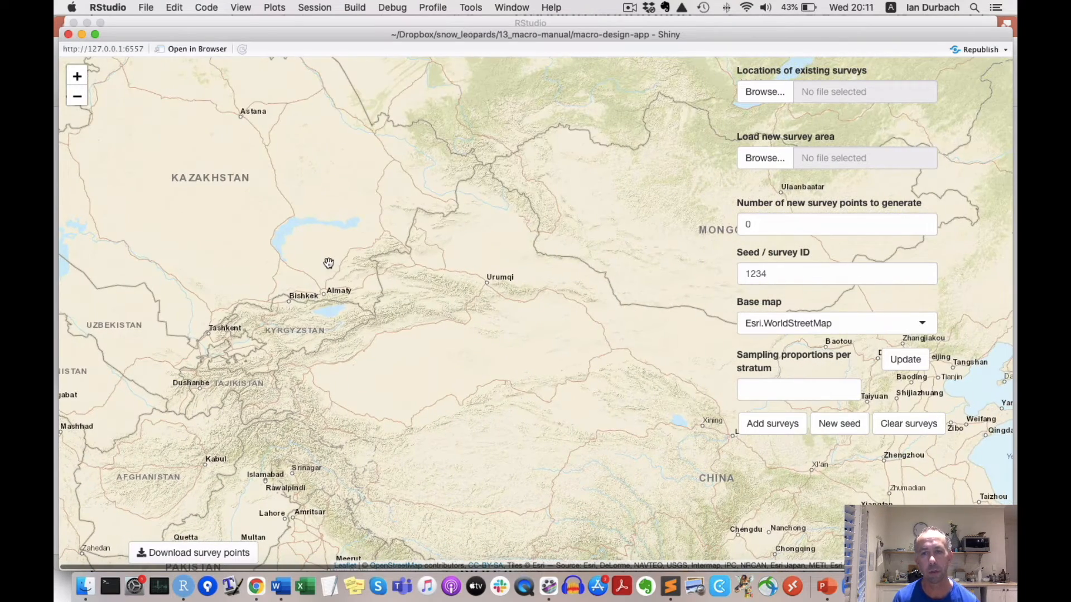
Try the Esri.WorldImagery base map and switch back to Esri.WorldStreetMap
left_click(759, 328)
left_click(768, 362)
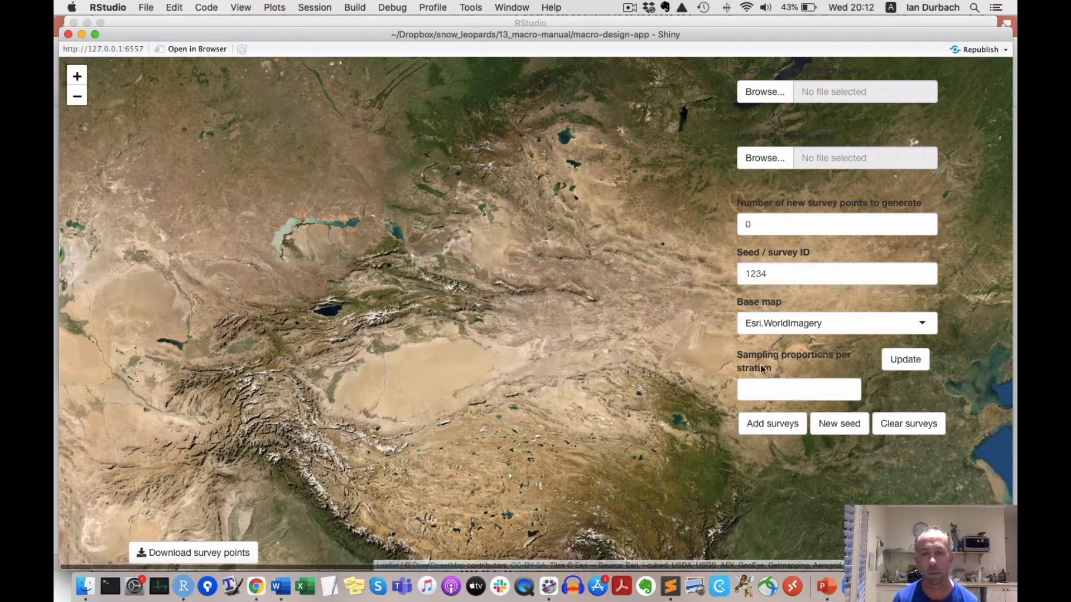
left_click(768, 322)
left_click(773, 347)
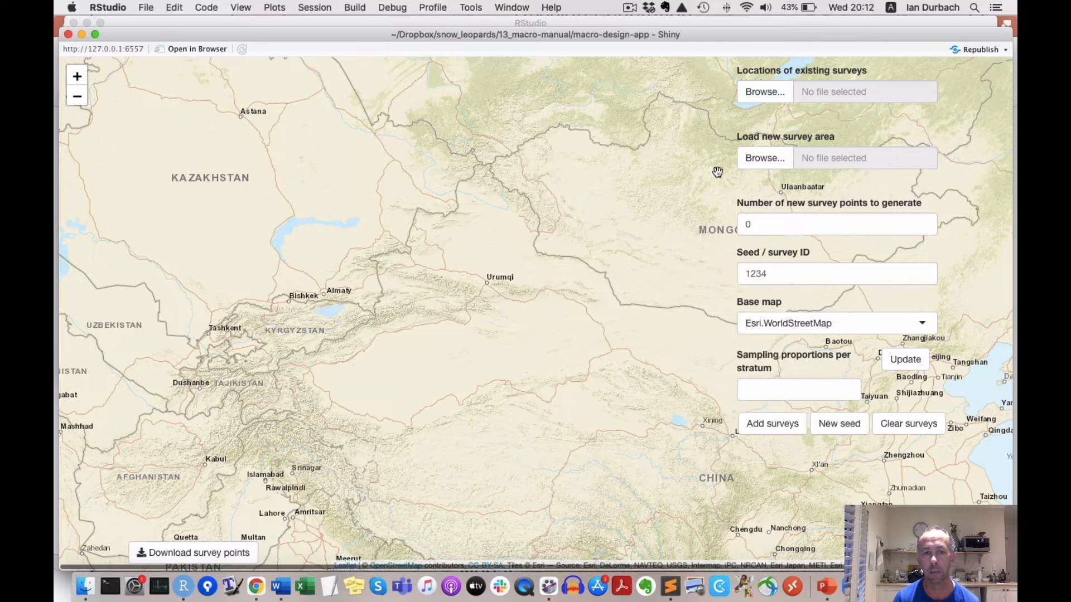
Load the mongolia .dbf, .prj, .shp and .shx files from the macro-design-app data folder as the new survey area
left_click(764, 159)
left_click(225, 167)
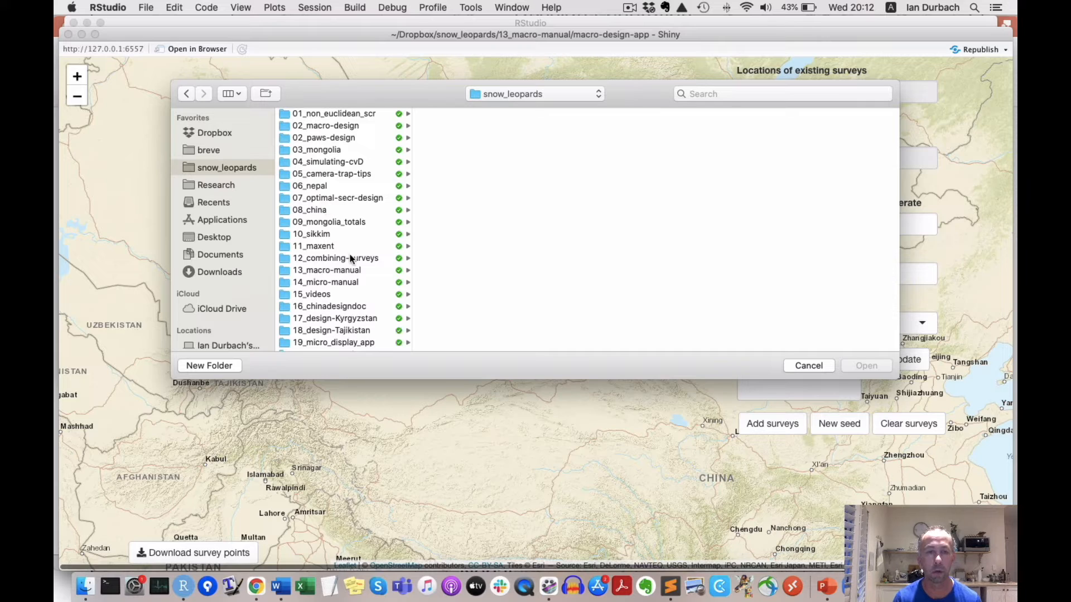
left_click(331, 270)
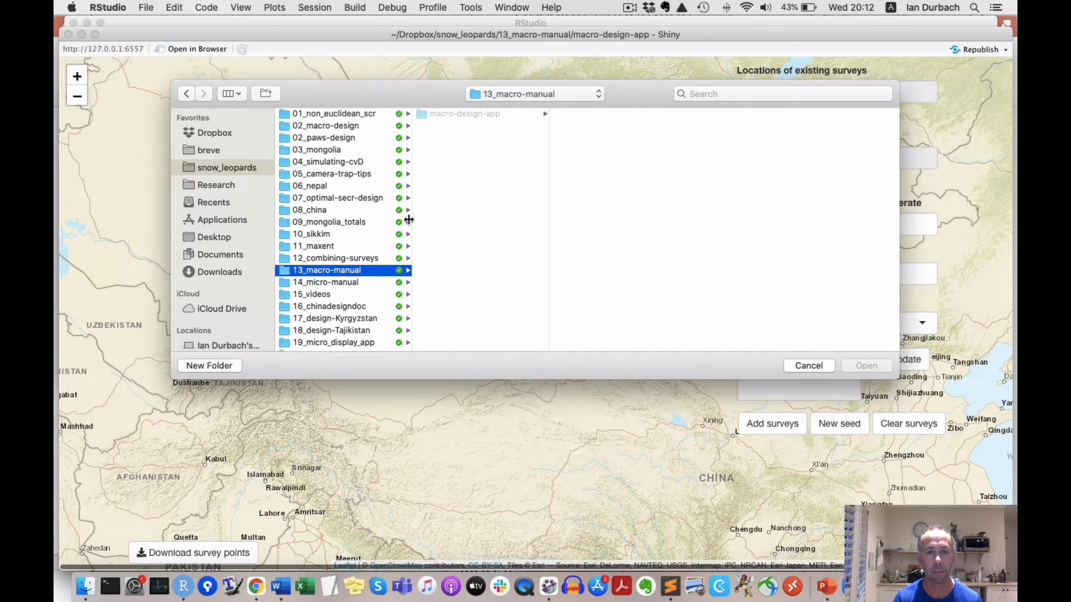
left_click(446, 113)
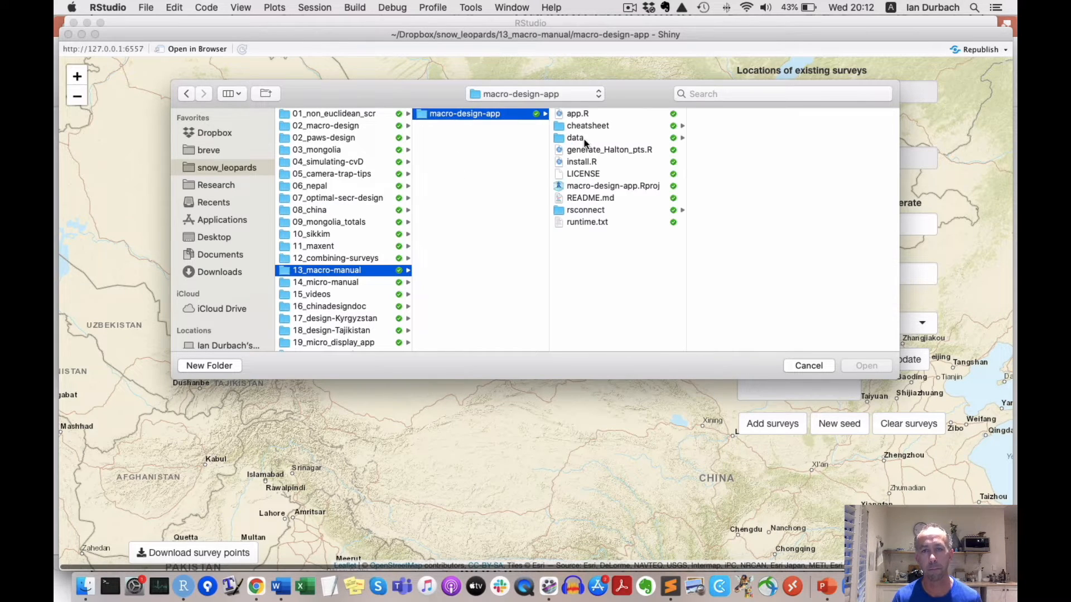
left_click(582, 138)
left_click(744, 209)
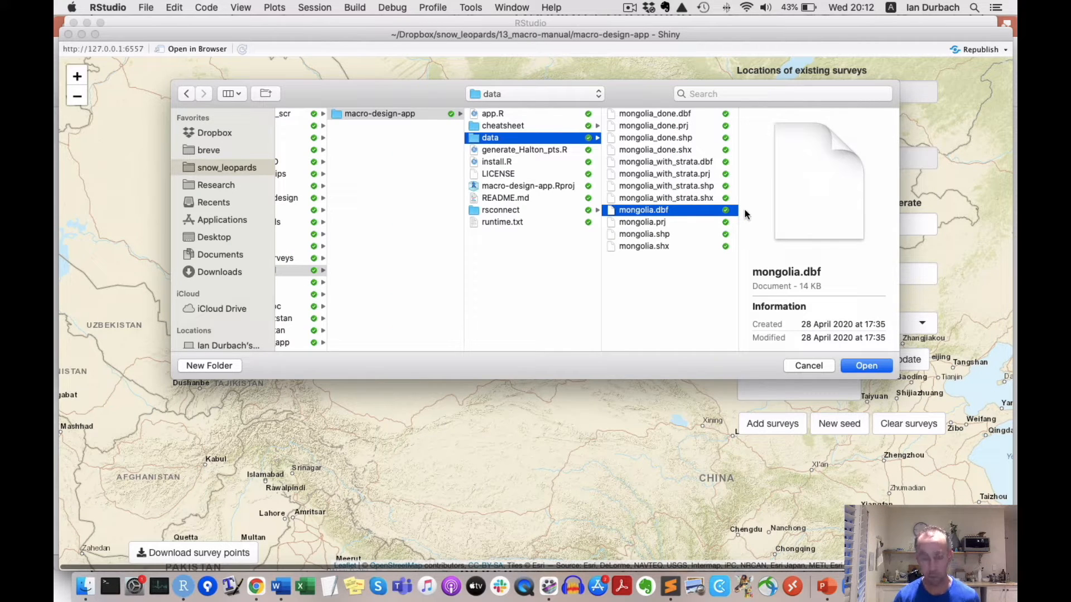
key("shift+Down")
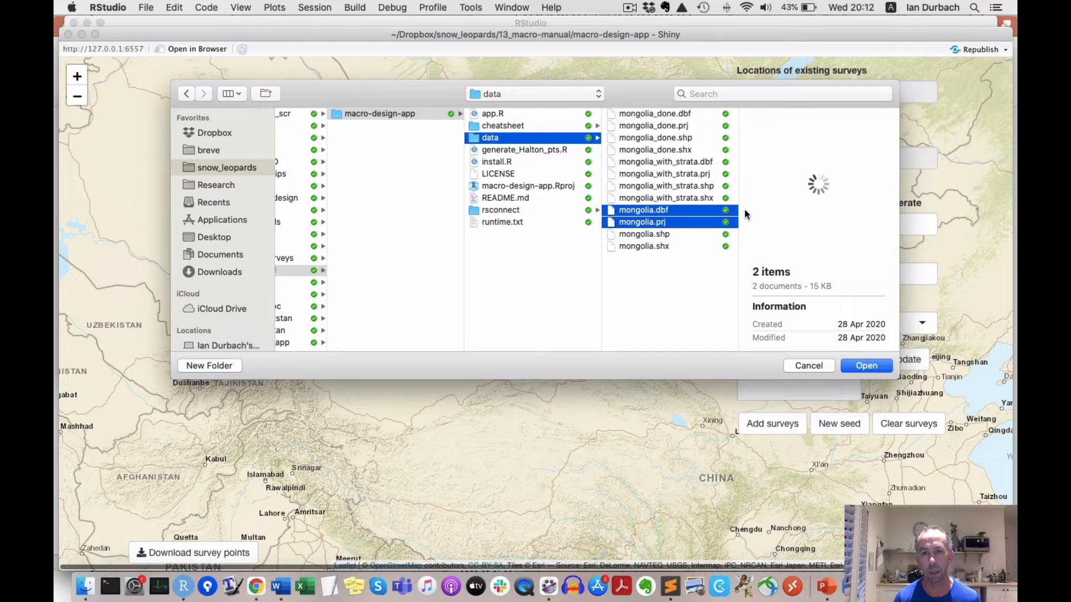
key("shift+Down")
key("shift+Down")
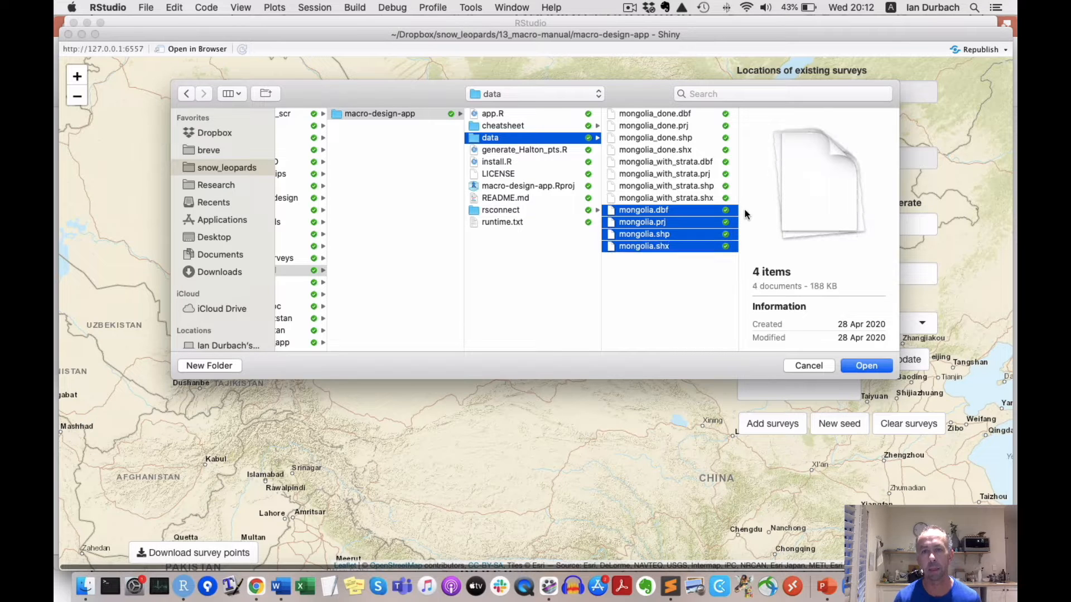
left_click(878, 371)
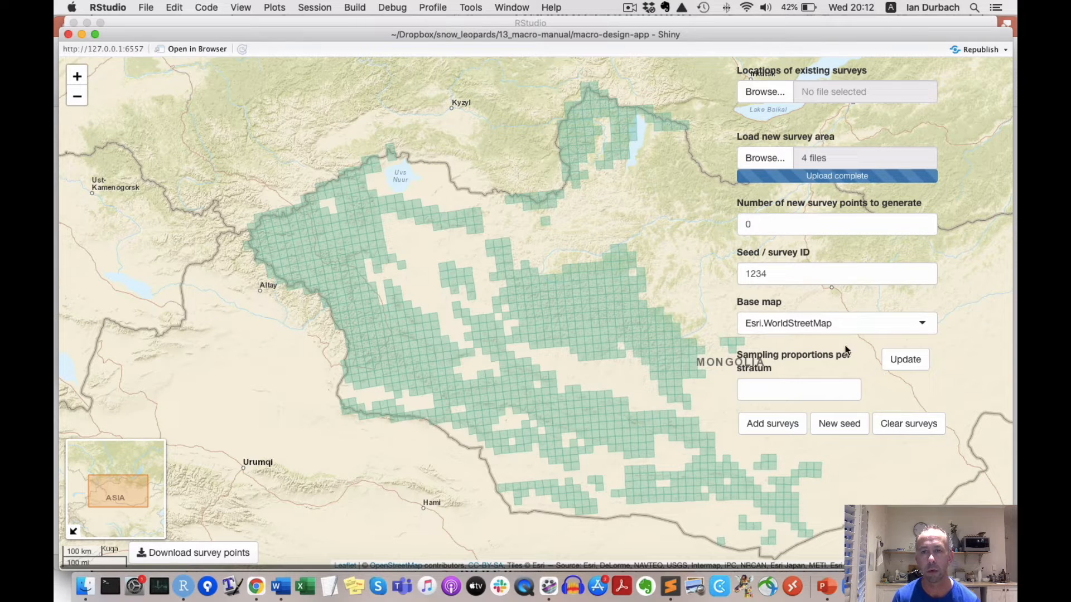
Set the number of new survey points to 20 and add the surveys to the map
double_click(781, 228)
type("20")
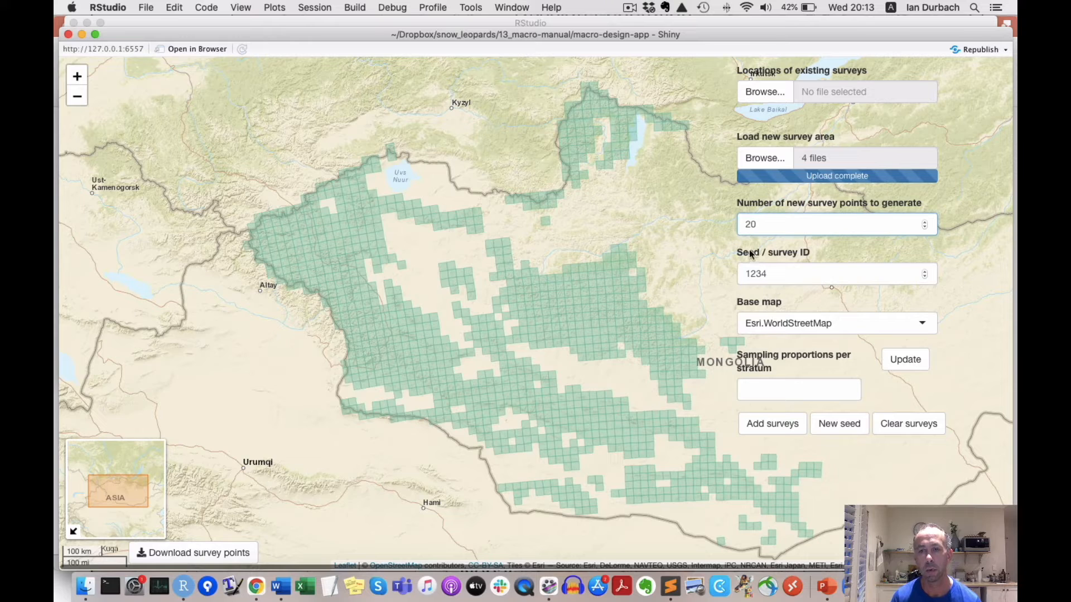
left_click(784, 425)
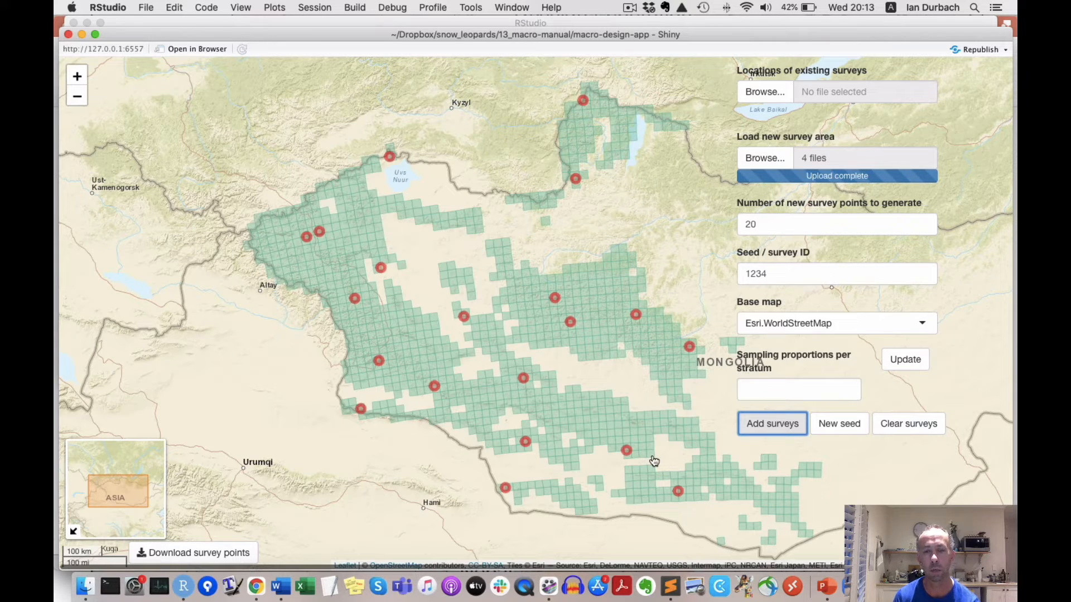
Add another 10 survey points to the existing design, and clear all generated surveys from the map
left_click_drag(767, 223, 729, 224)
type("10")
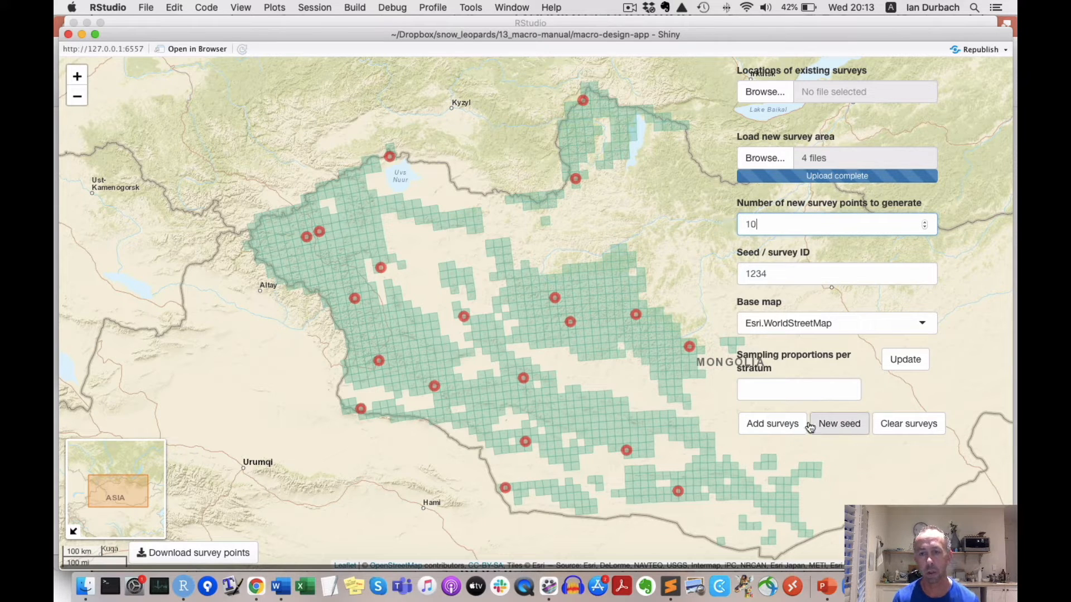
left_click(779, 427)
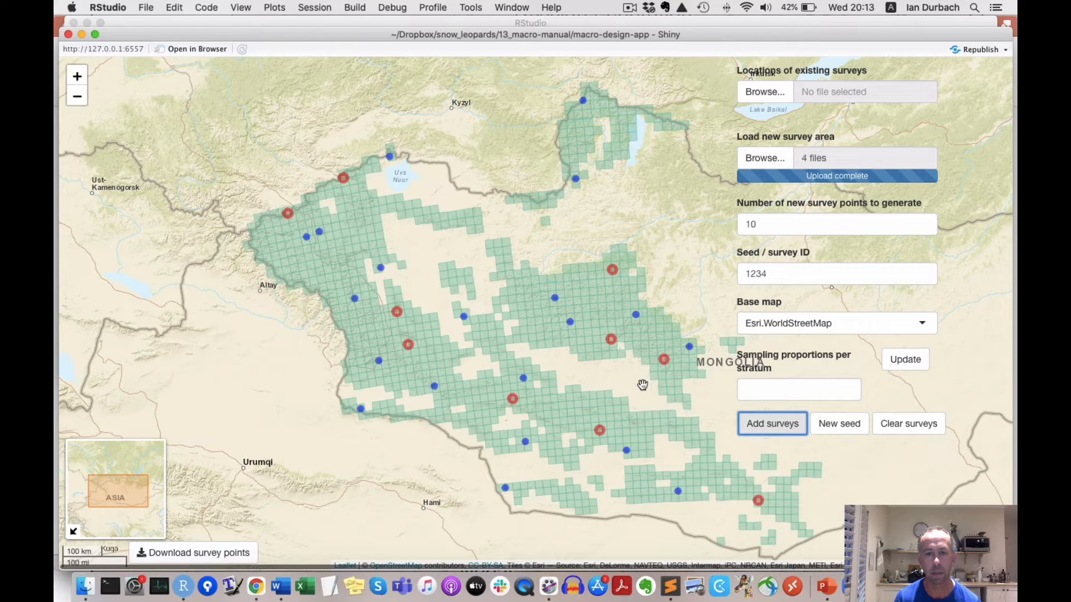
mouse_move(514, 402)
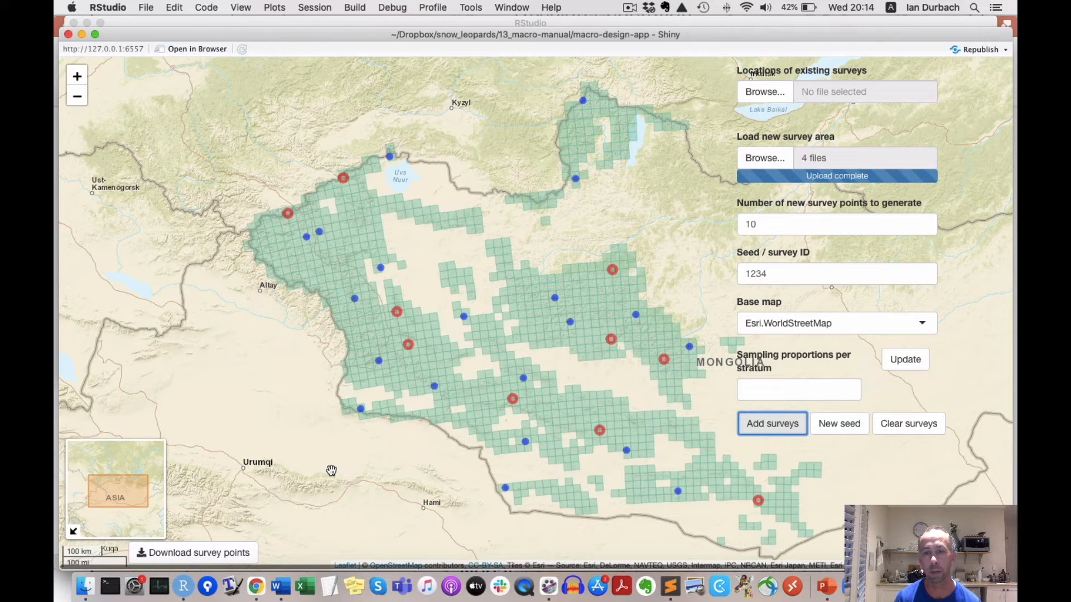
left_click(909, 425)
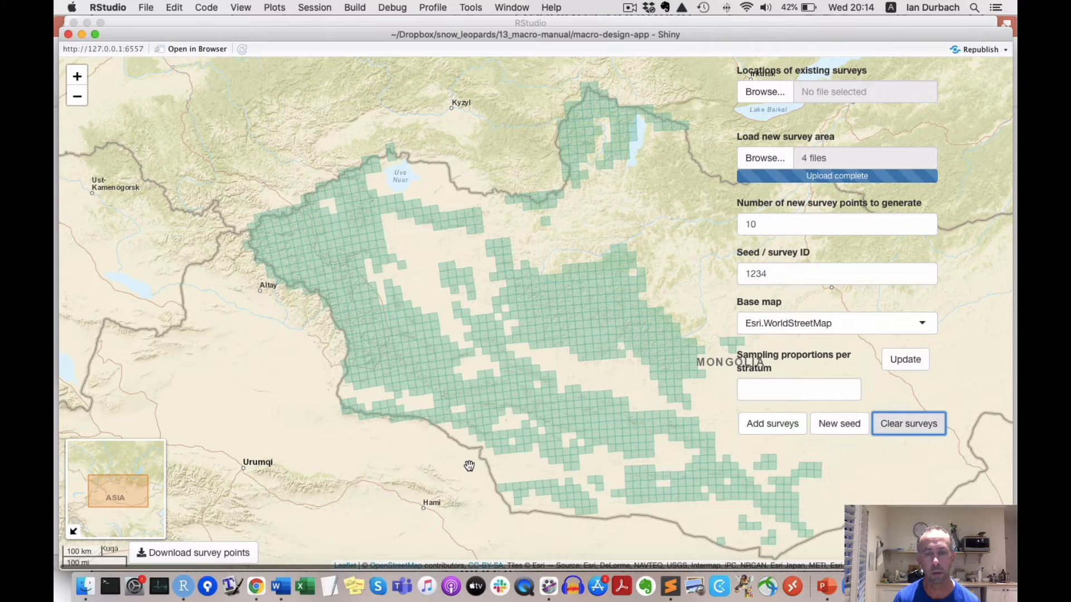
Load the mongolia_done .dbf, .prj, .shp and .shx files as the locations of existing surveys
left_click(764, 93)
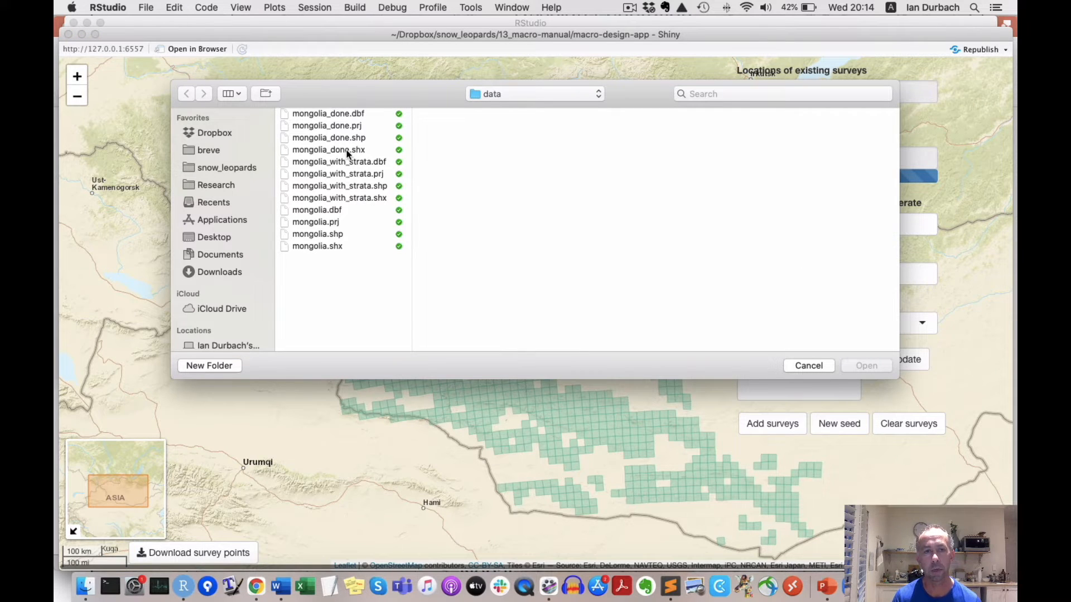
left_click(337, 150)
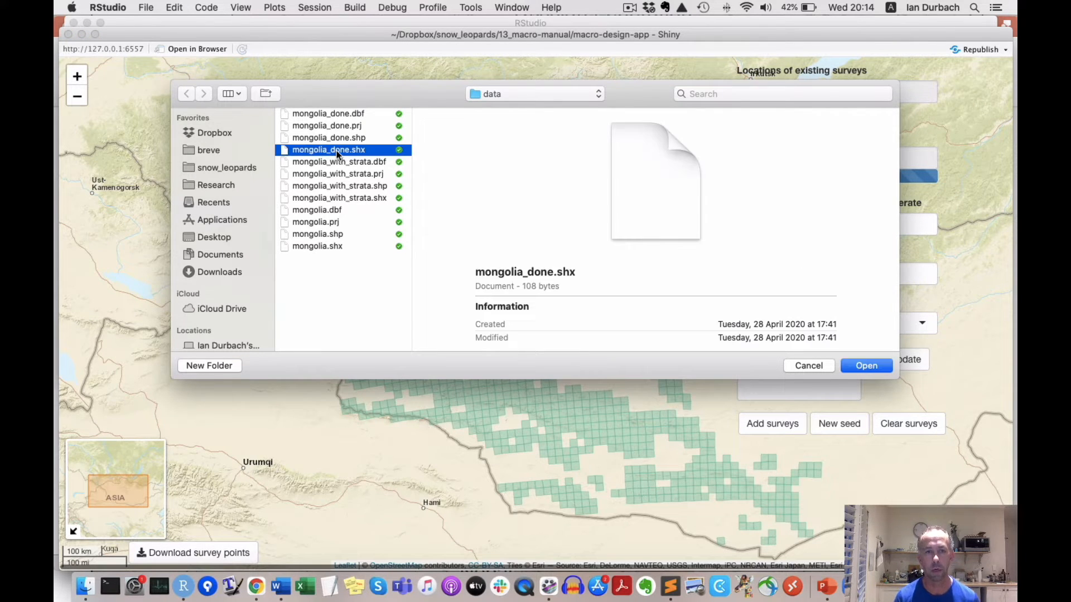
key("shift+Up")
key("shift+Up")
key("shift+Up")
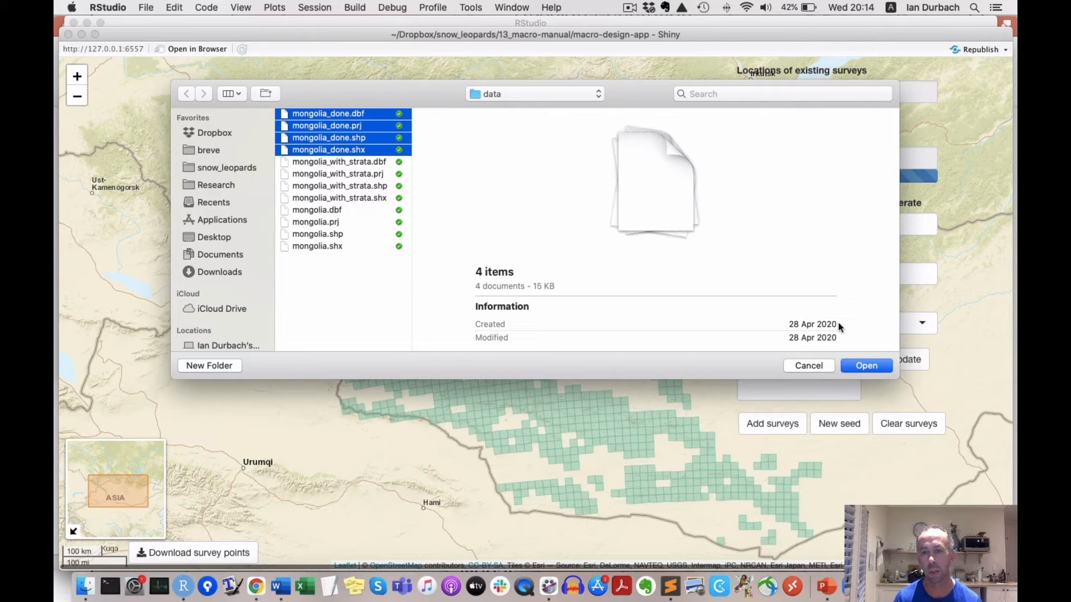
left_click(862, 366)
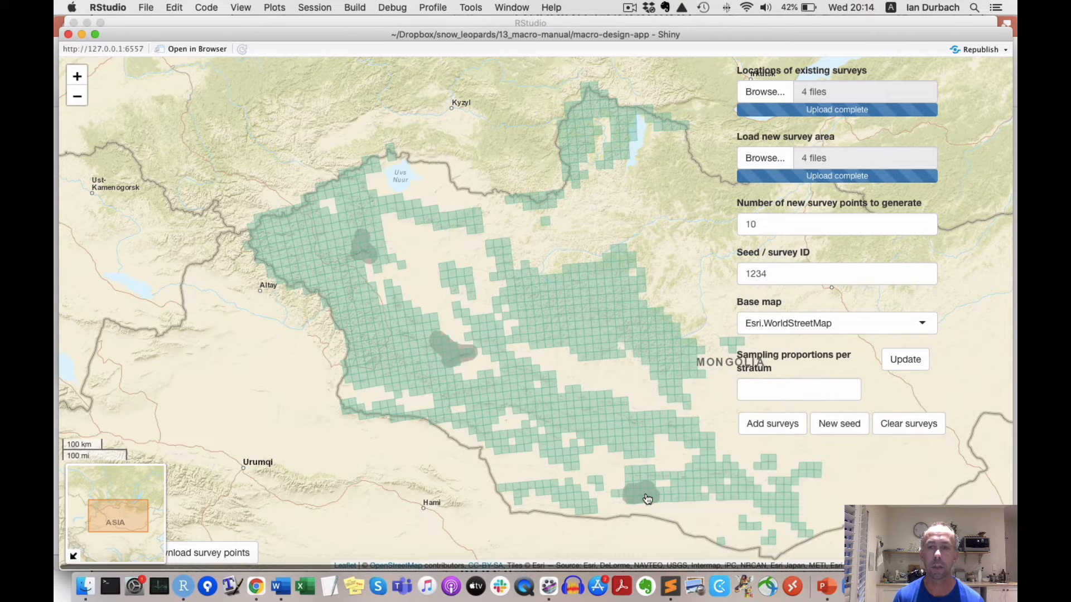
Set the number of new survey points to 50 and add the surveys around the existing survey locations
left_click(767, 224)
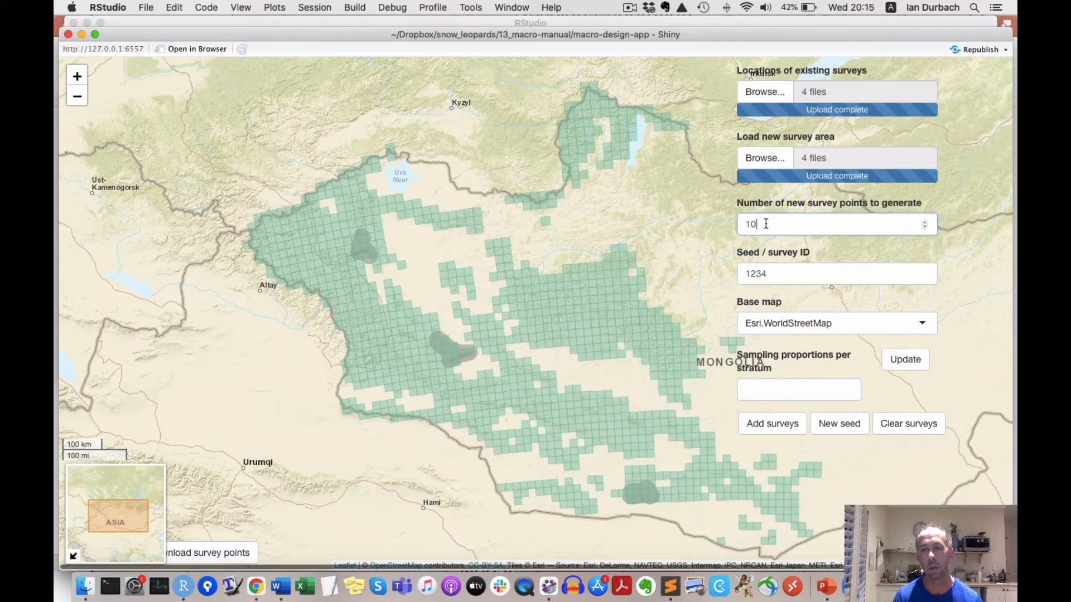
left_click_drag(766, 223, 727, 224)
type("50")
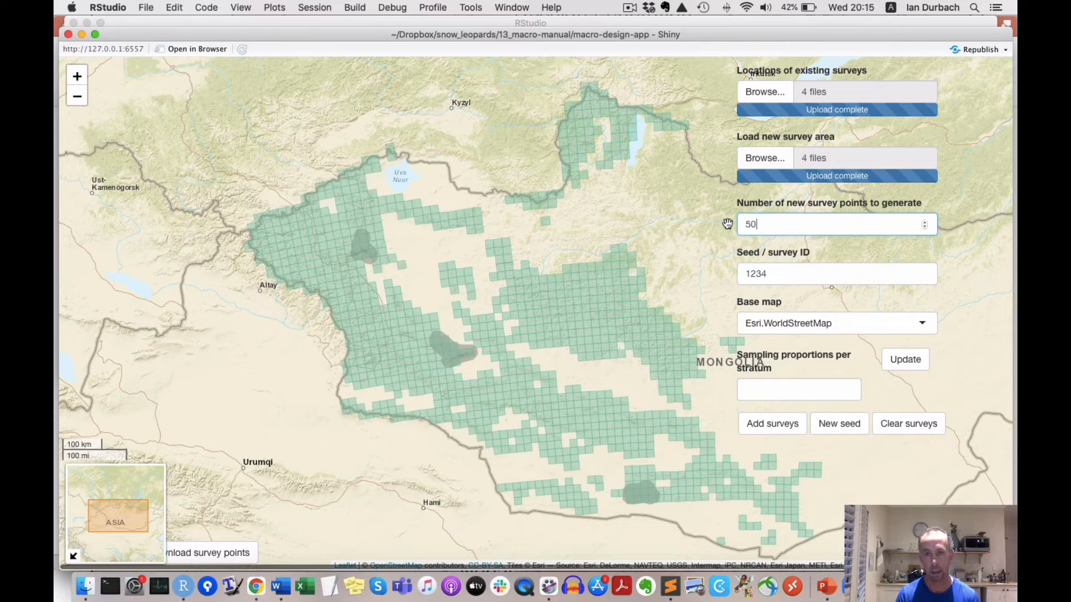
left_click(780, 425)
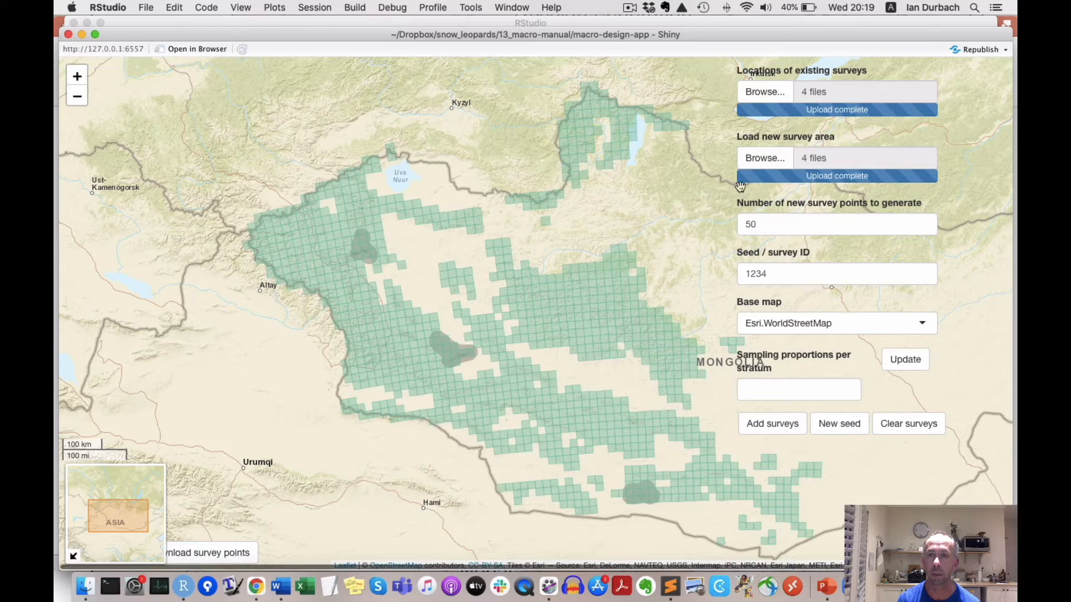
Replace the survey area with the four mongolia_with_strata shapefile components (.dbf, .prj, .shp, .shx)
left_click(763, 158)
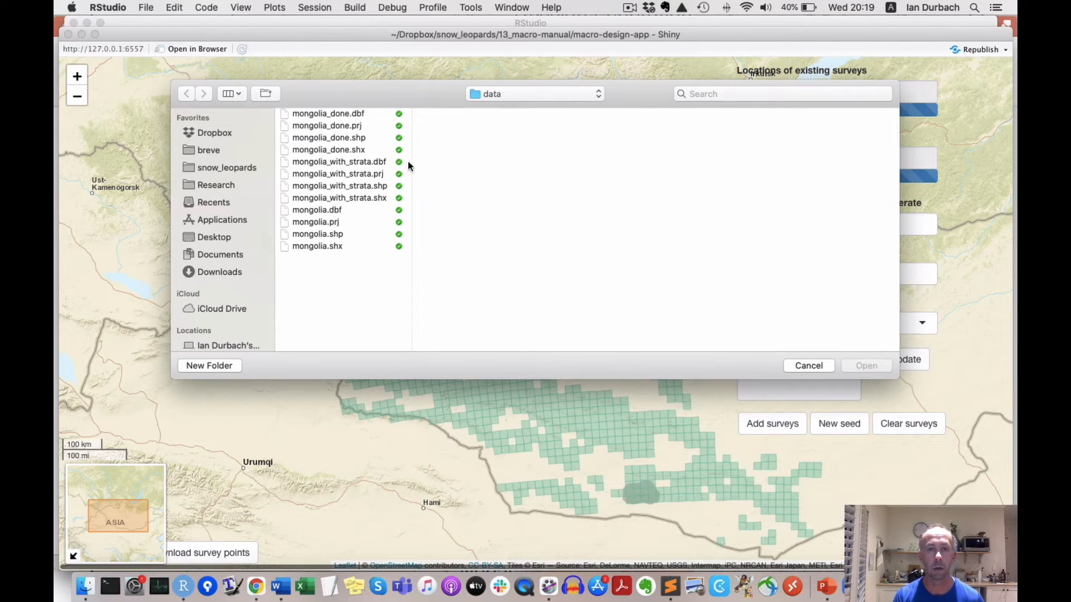
left_click(362, 162)
key("shift+Down")
key("shift+Down")
key("shift+Down")
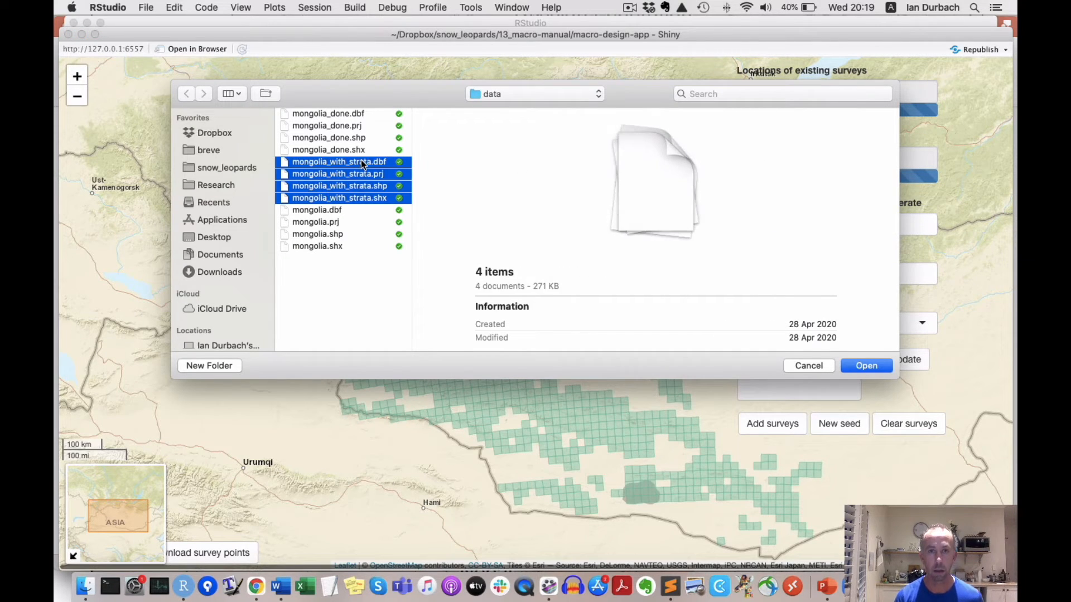
left_click(859, 366)
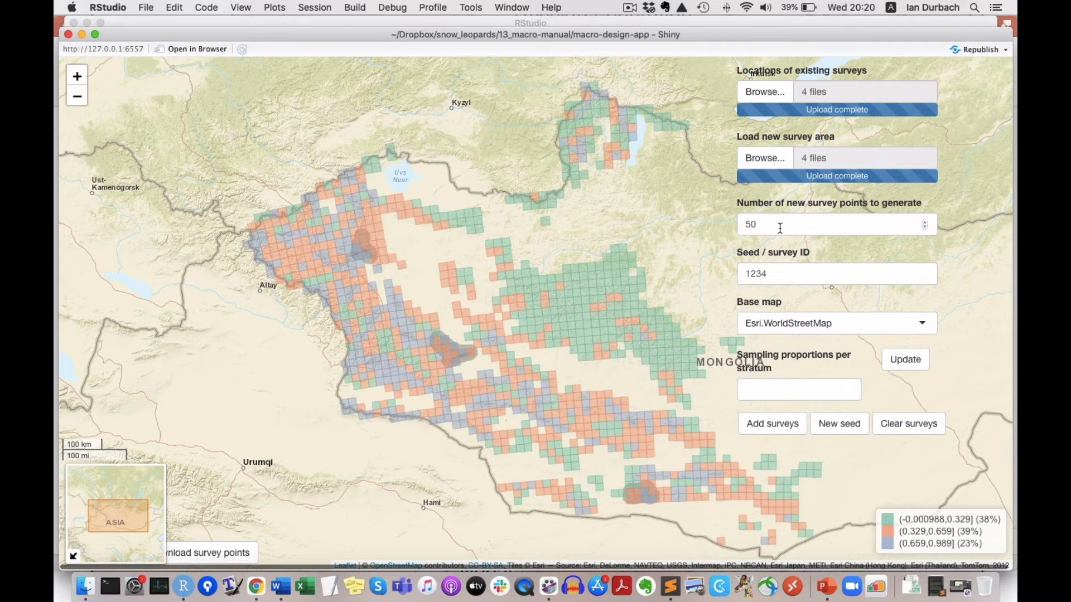
Set the number of new survey points to 100, add them across the stratified area, and clear the generated surveys
left_click_drag(777, 225, 720, 223)
type("100")
left_click(778, 433)
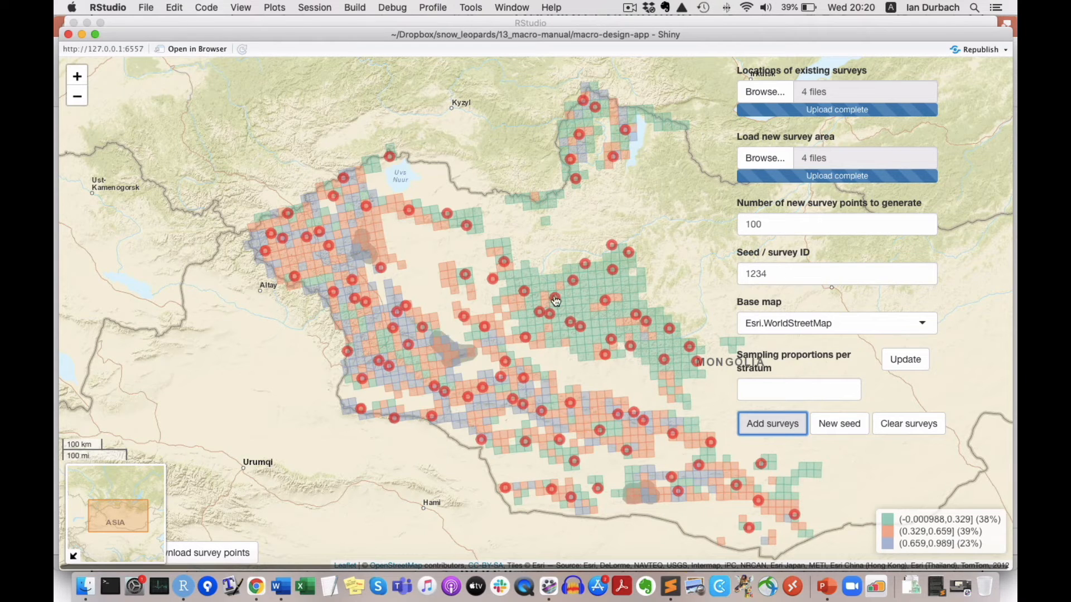
mouse_move(439, 393)
left_click(900, 428)
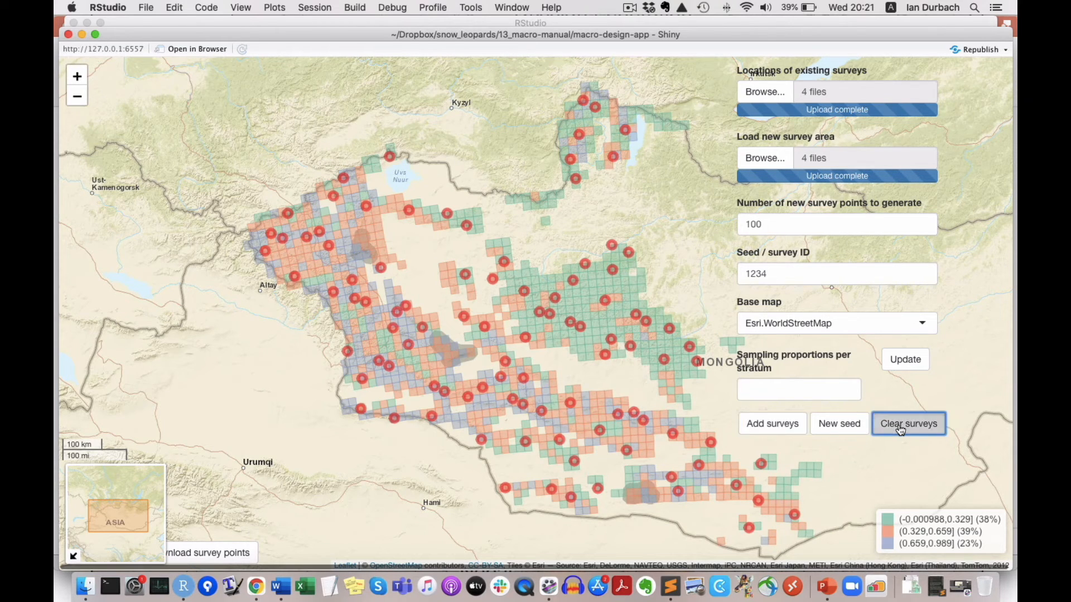
Set the sampling proportions per stratum to c(0.1,0.1,0.8) and apply the update
left_click(783, 392)
type("c(")
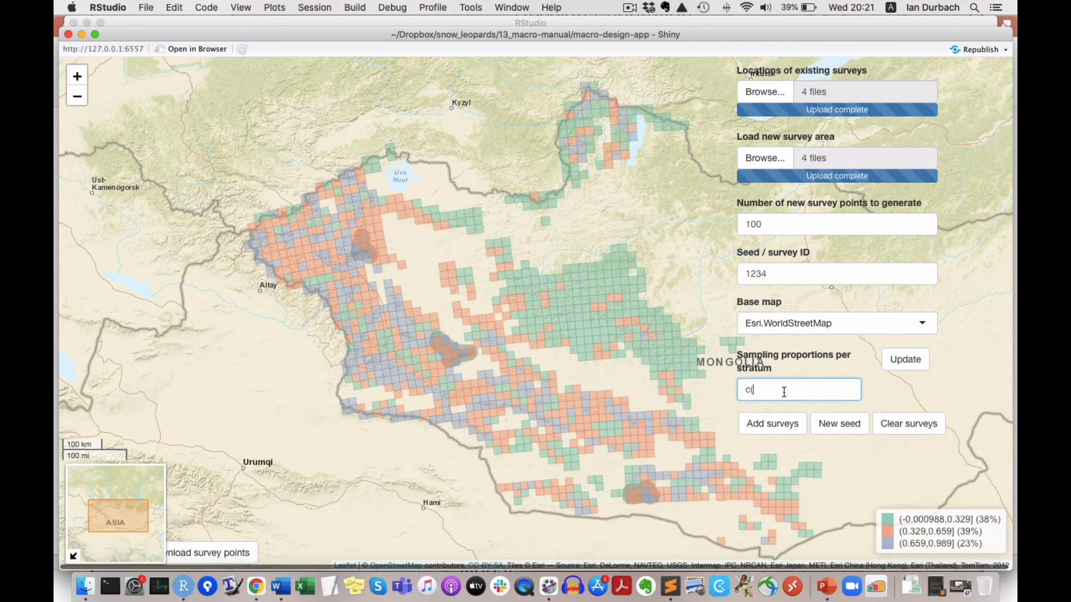
type("0.1,0.1,0.8)")
left_click(893, 367)
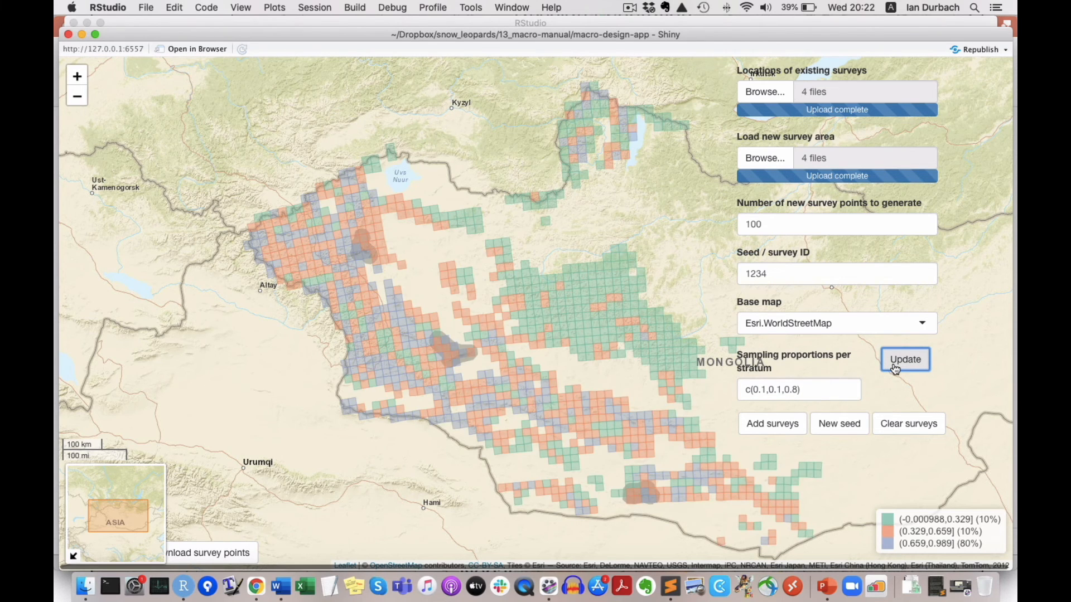
Generate the 100 survey points with the updated stratum proportions and examine their distribution across the strata
left_click(772, 424)
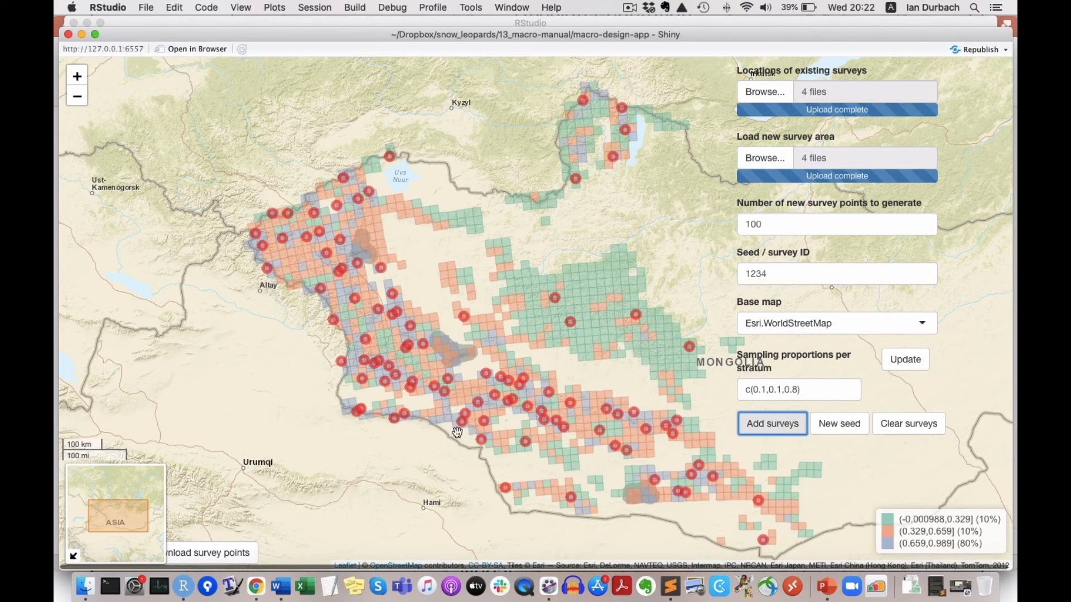
mouse_move(499, 402)
mouse_move(693, 349)
mouse_move(554, 303)
mouse_move(761, 500)
mouse_move(345, 204)
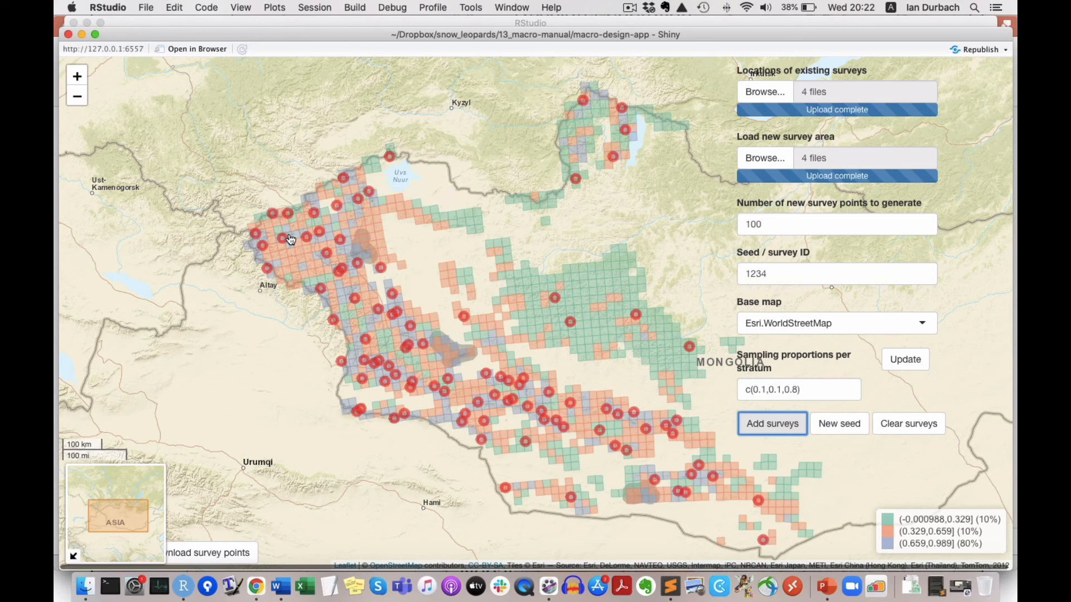